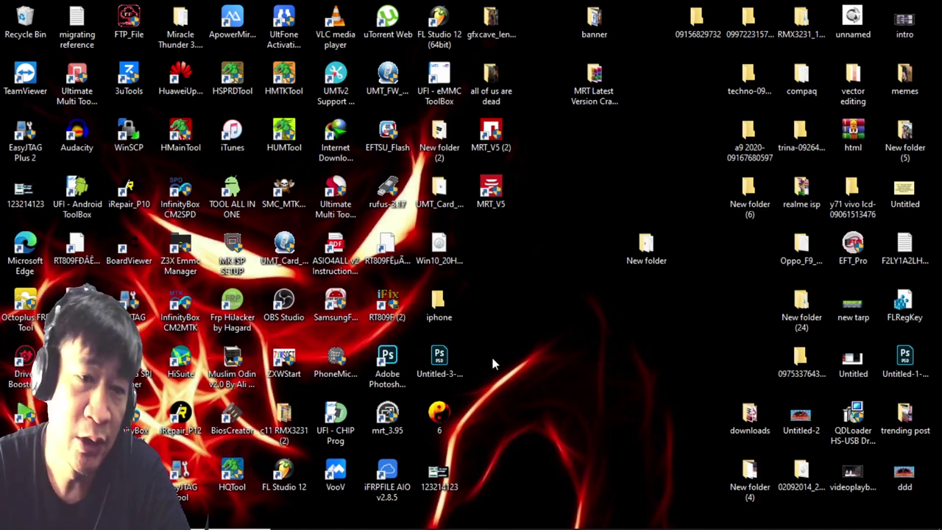
View the MediaFire download page for MRT V5.36 and return to the desktop.
click(618, 519)
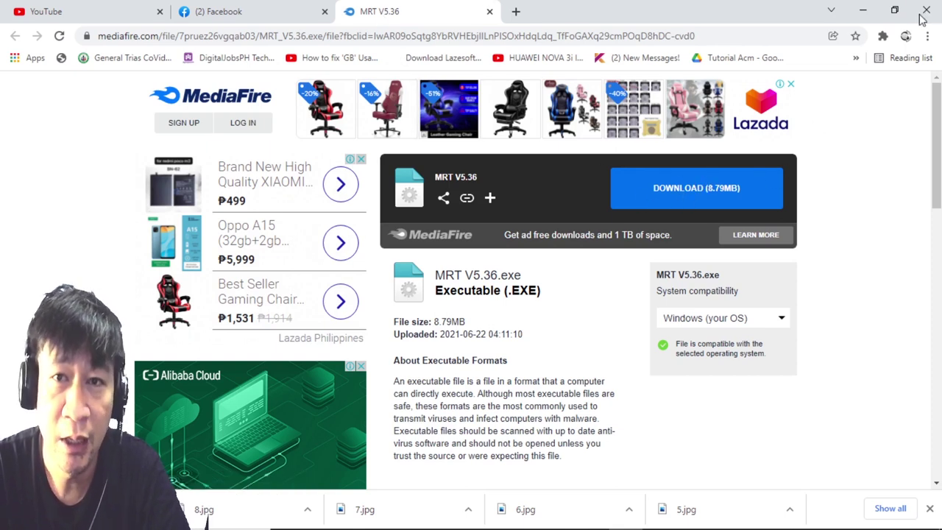
click(863, 10)
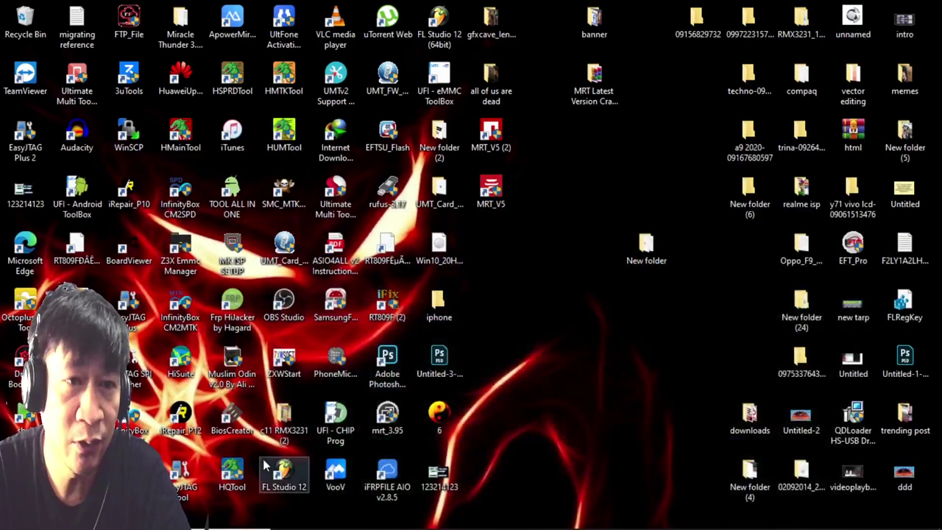
Create a new folder on the desktop named "mrt new".
right_click(578, 412)
mouse_move(686, 368)
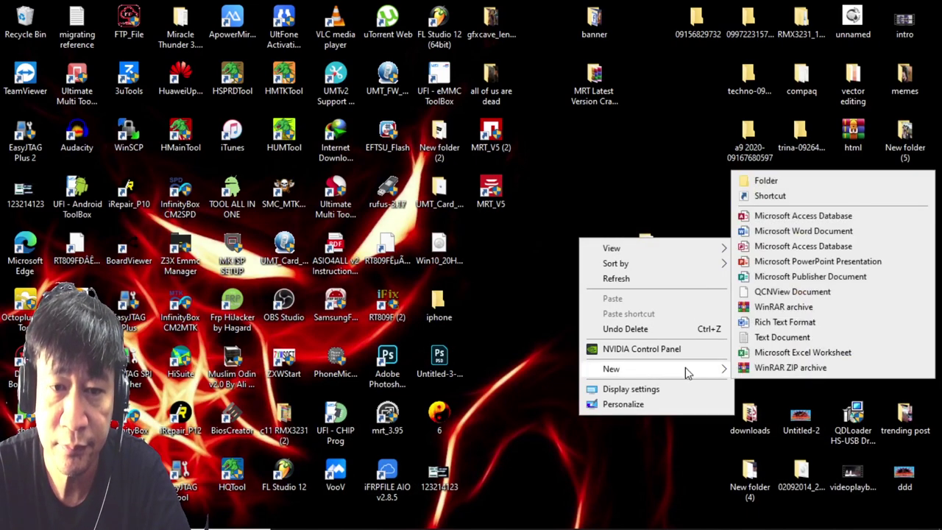
click(758, 183)
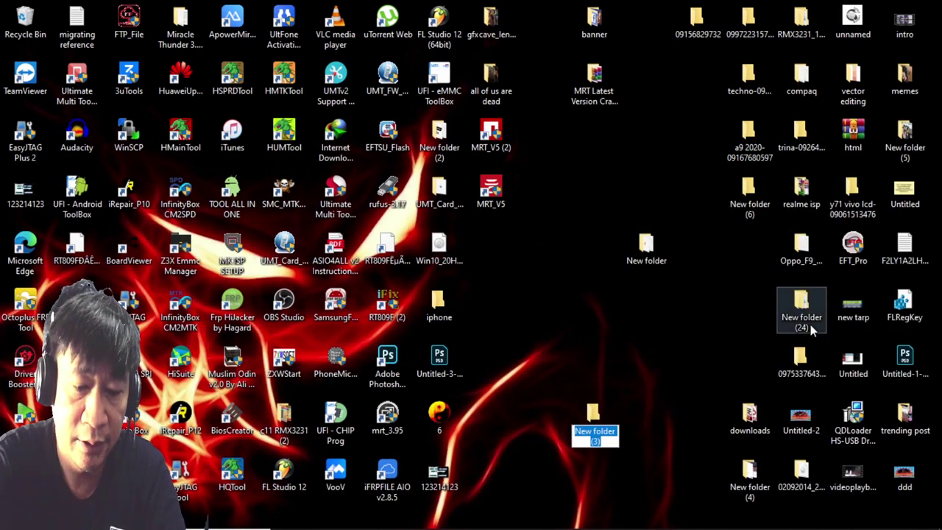
text(mrt ne)
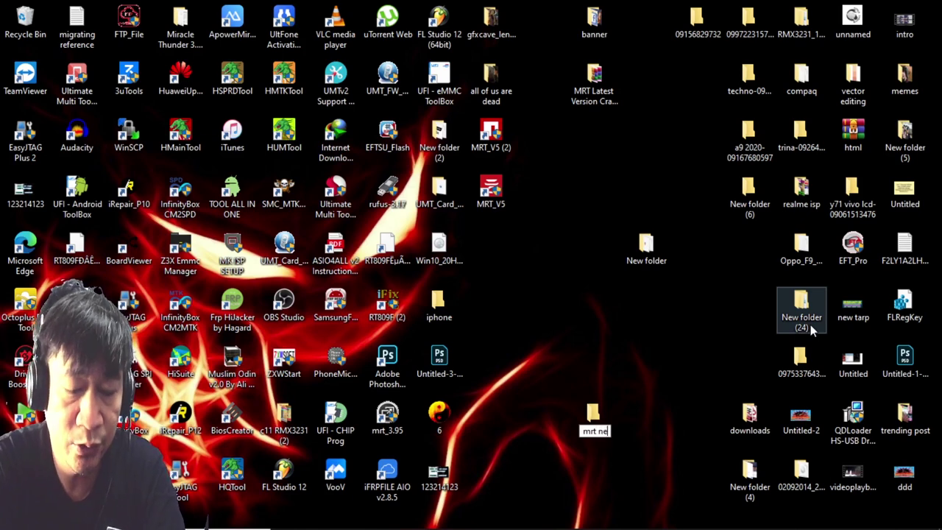
text(w)
Open a file browsing window from New folder (6) on the desktop and go to the Downloads folder.
double_click(751, 186)
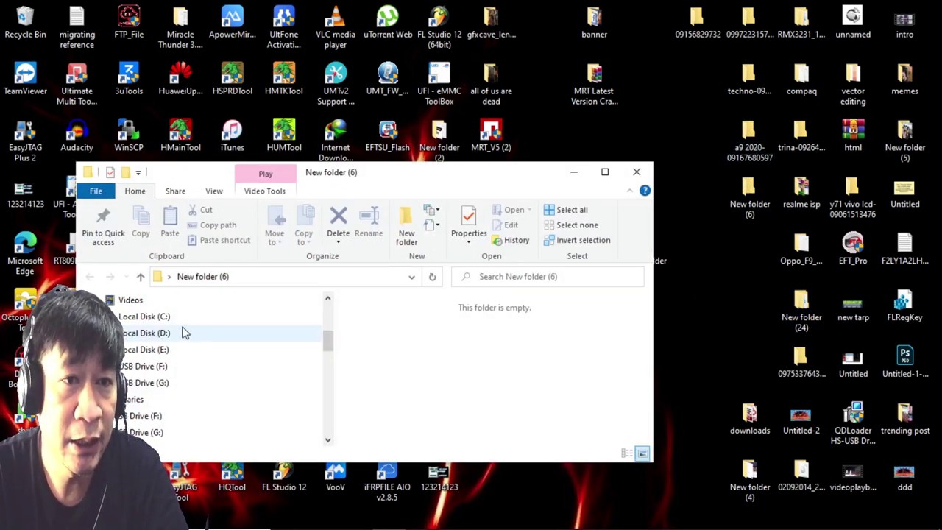
drag(480, 178, 464, 97)
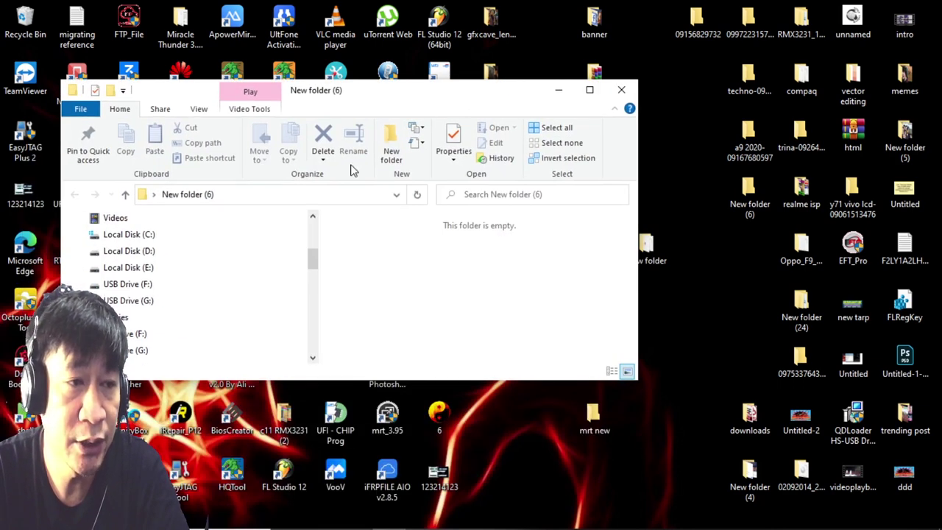
scroll(212, 294, down, 2)
scroll(184, 304, up, 5)
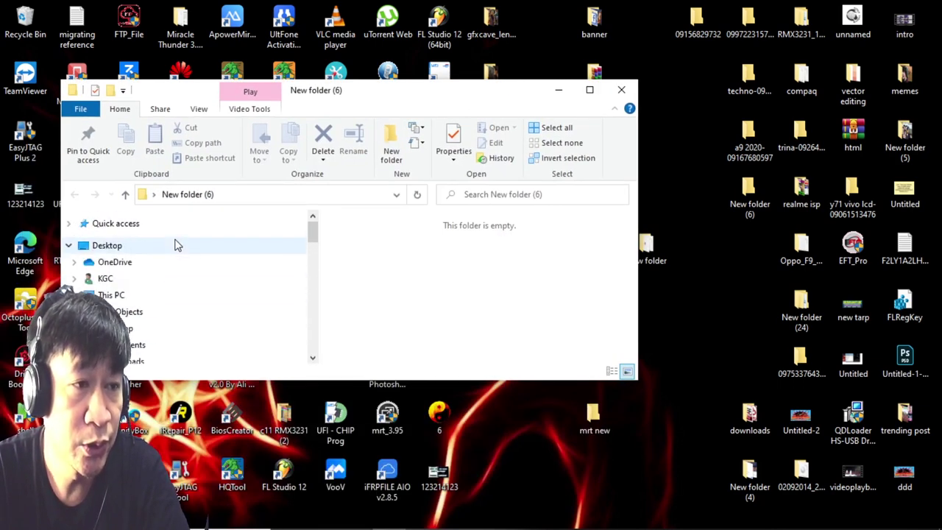
scroll(184, 254, down, 1)
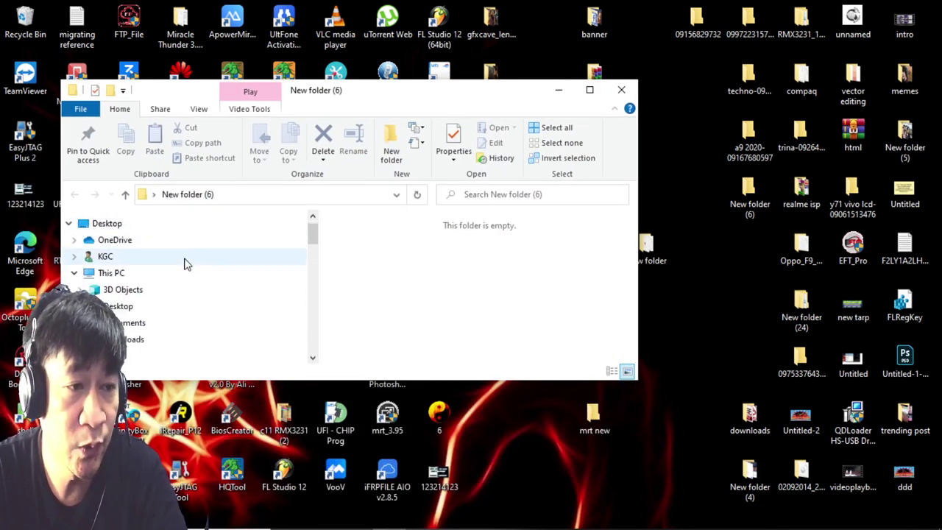
click(137, 340)
scroll(158, 251, down, 1)
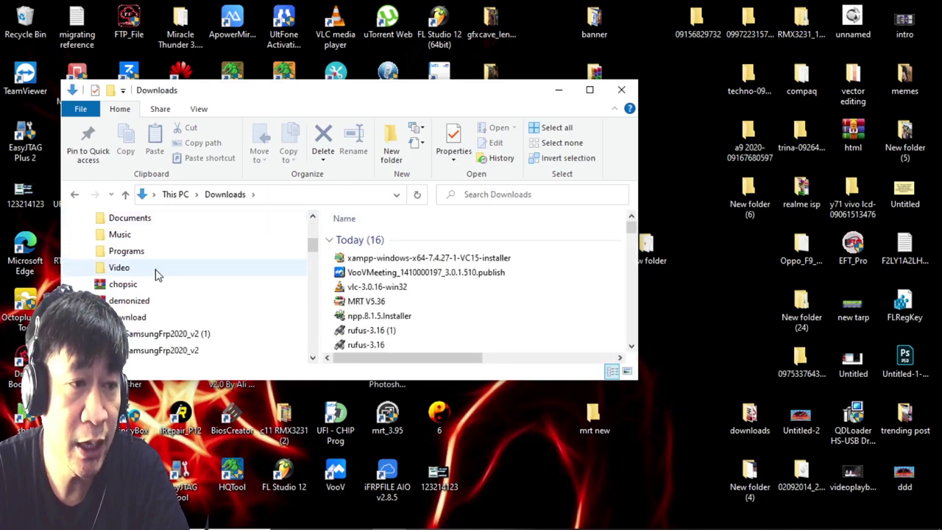
click(594, 517)
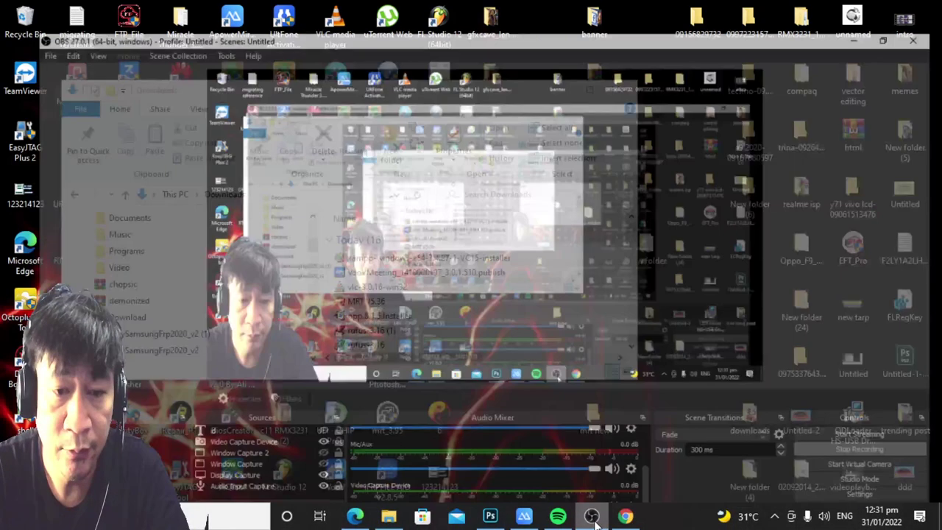
click(593, 517)
scroll(184, 265, up, 1)
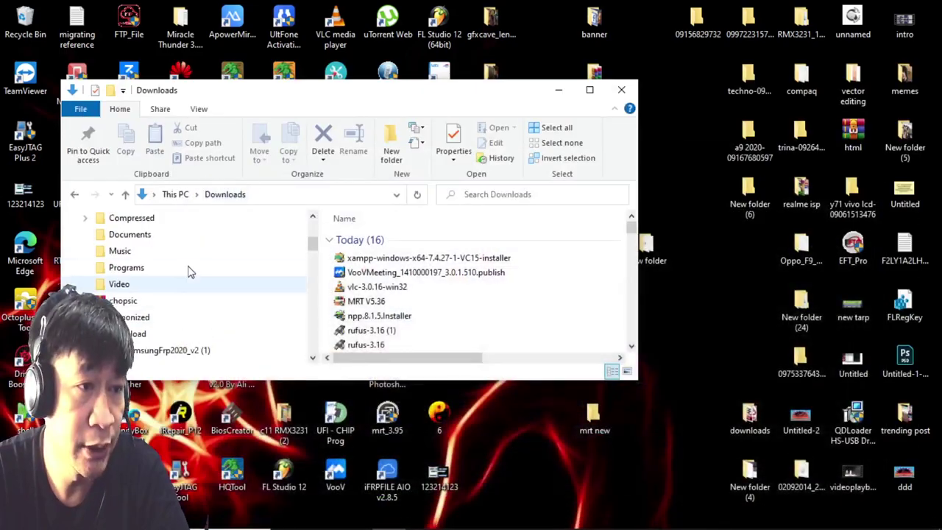
scroll(173, 244, up, 1)
scroll(169, 244, down, 2)
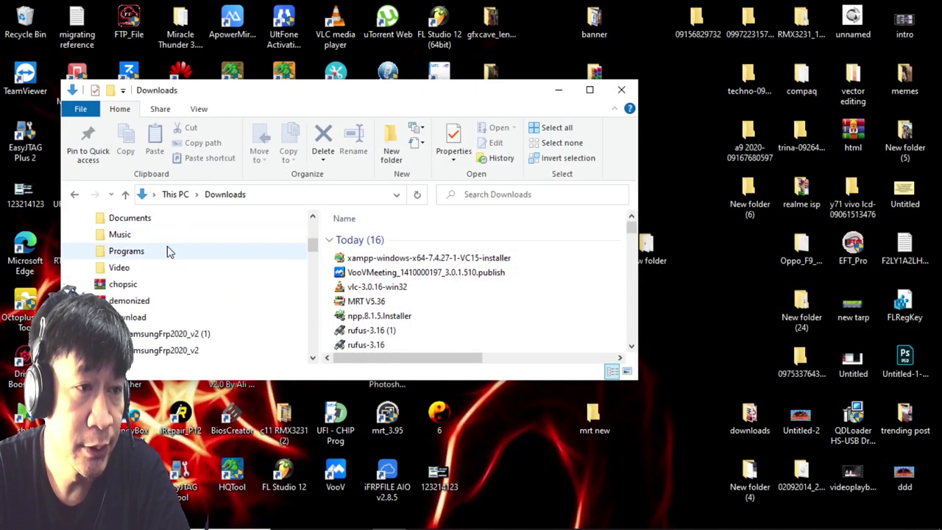
scroll(168, 246, up, 2)
scroll(168, 251, up, 2)
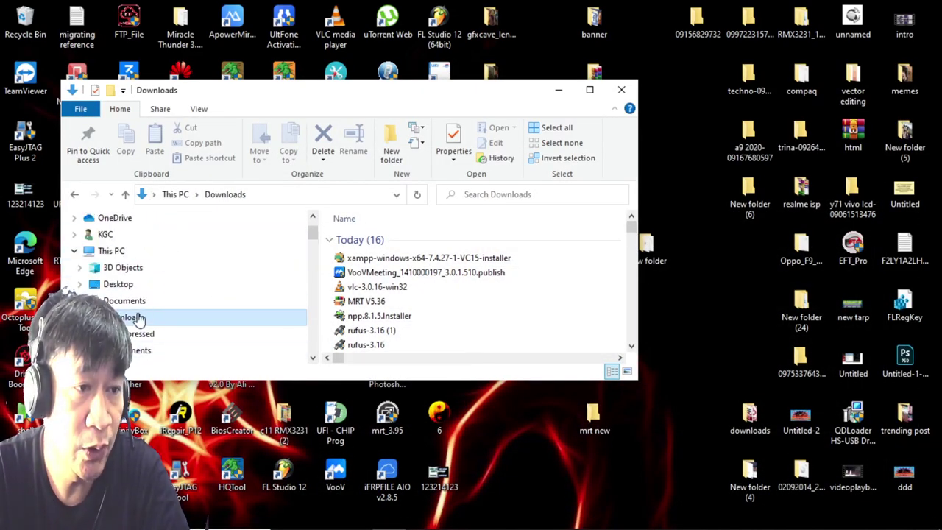
scroll(184, 327, down, 1)
scroll(181, 324, down, 2)
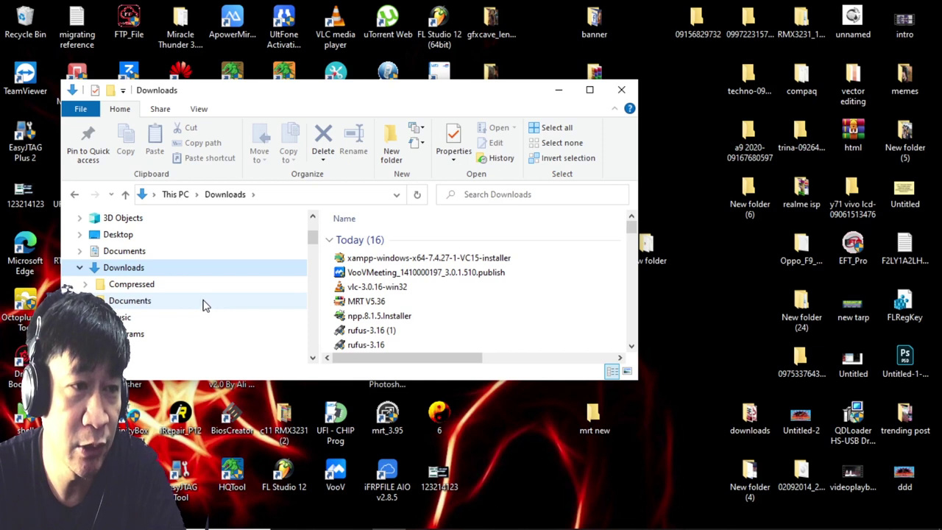
scroll(189, 278, down, 1)
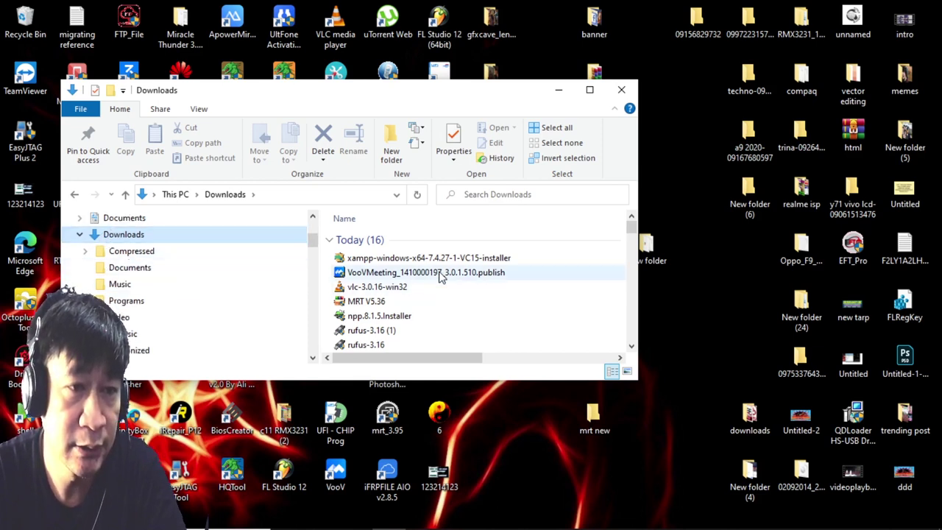
Run the MRT V5.36 installer from Downloads, allow it to make changes, and close the folder window.
double_click(362, 301)
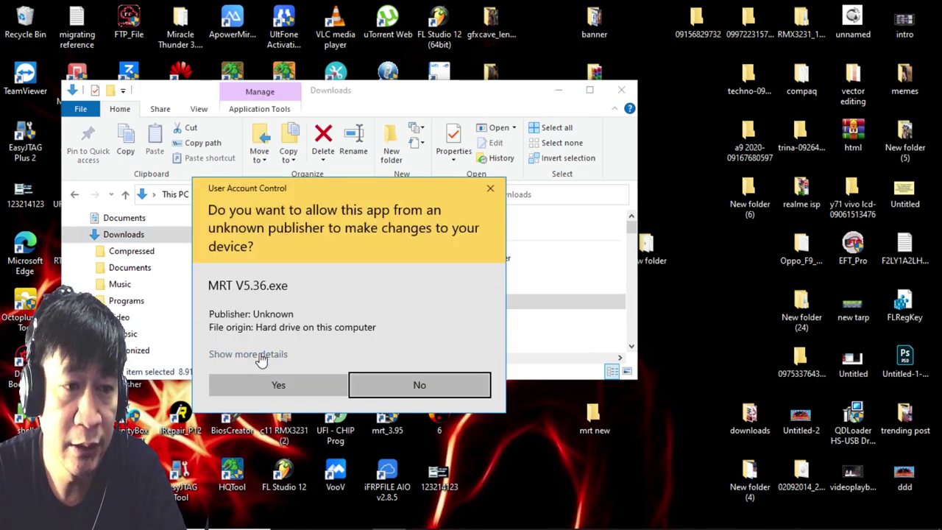
click(260, 356)
click(269, 271)
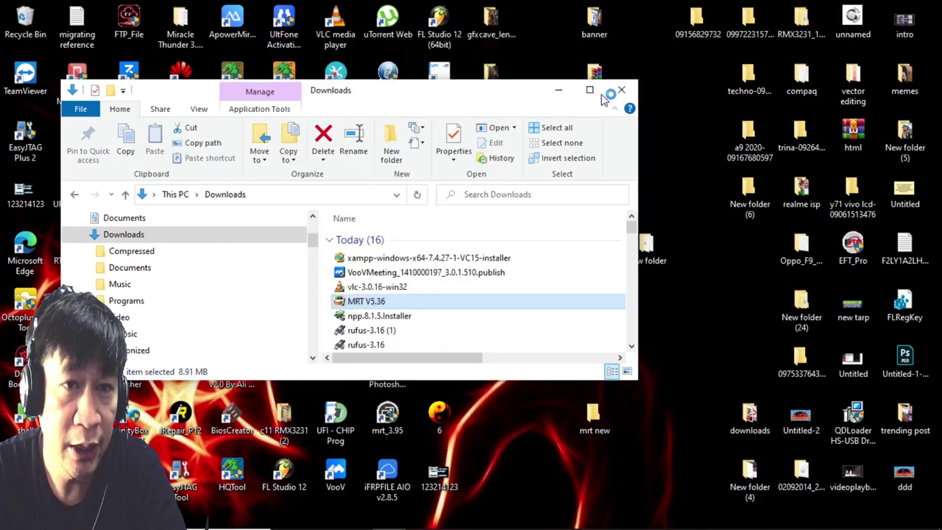
click(621, 90)
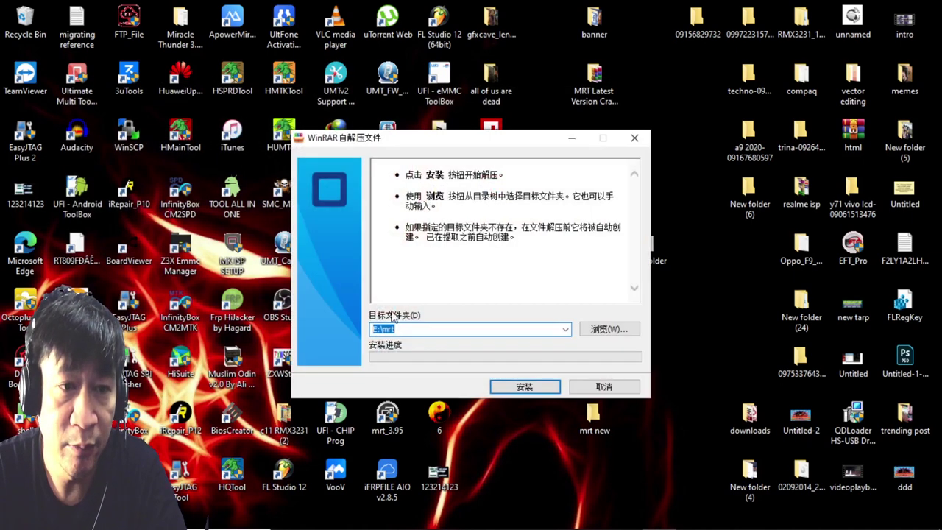
Set the installer's destination to the "mrt new" folder on the desktop and start the installation.
click(617, 332)
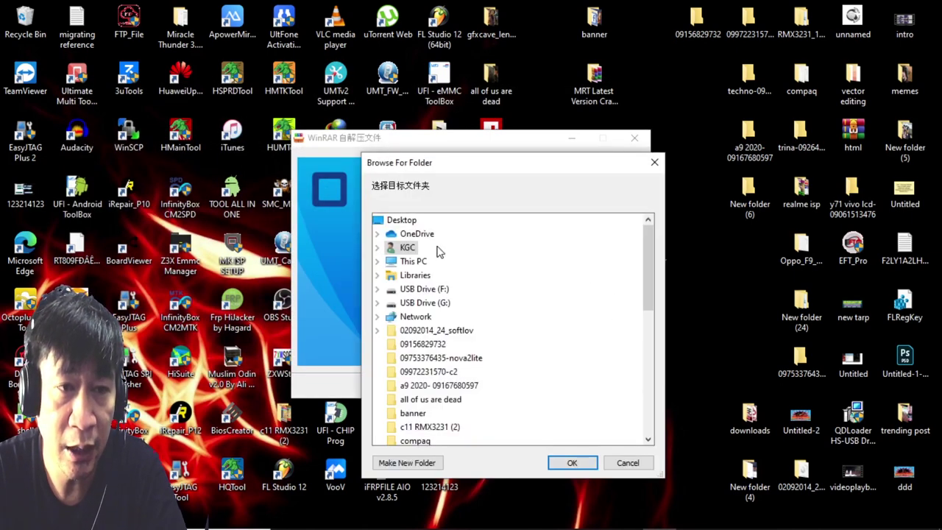
scroll(464, 250, down, 8)
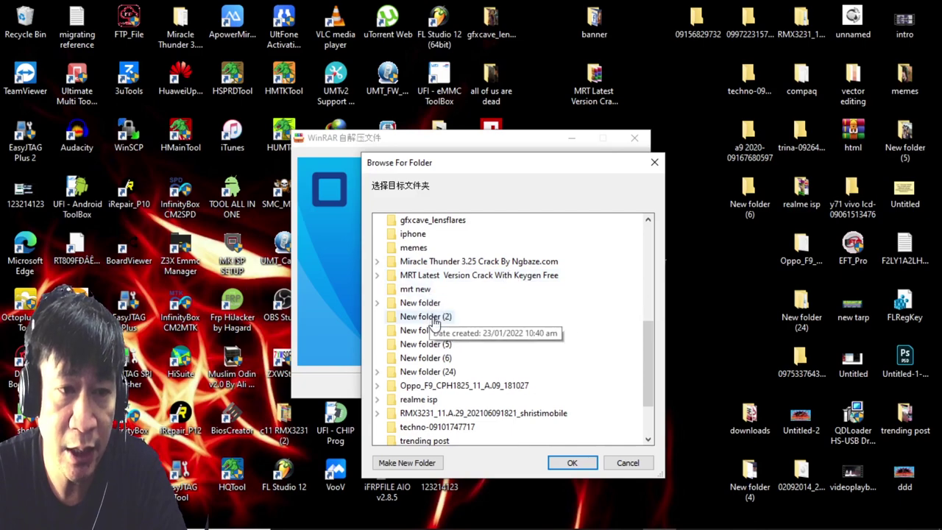
click(417, 290)
click(572, 463)
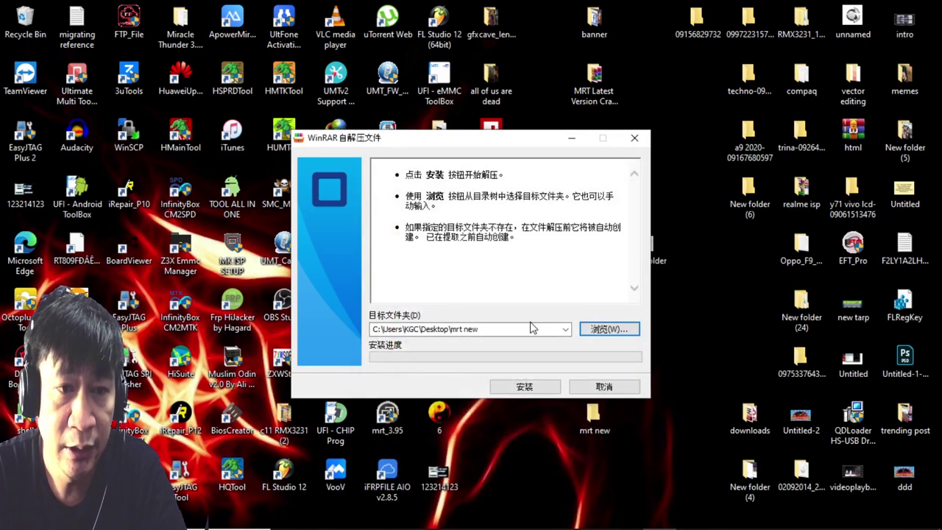
click(524, 386)
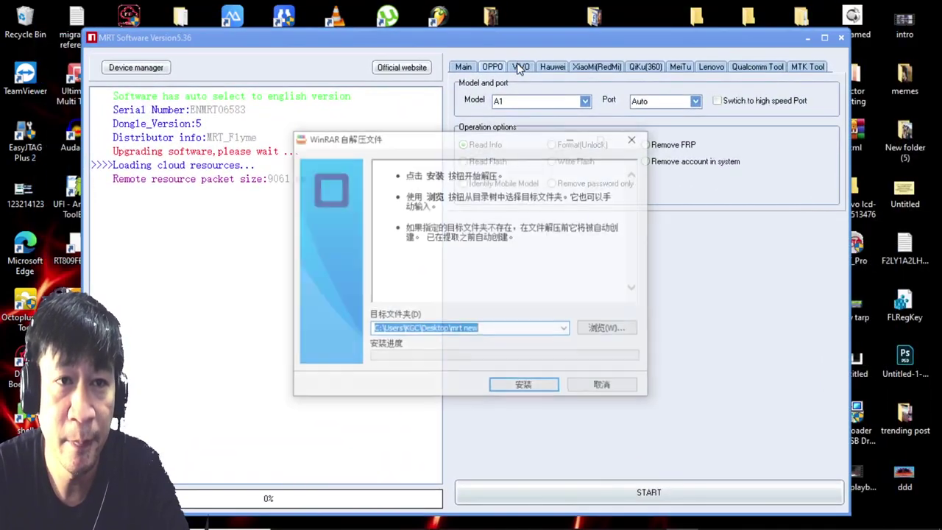
Install the software upgrade into the "mrt new" folder and close the MRT Software window it launches.
click(518, 66)
click(810, 33)
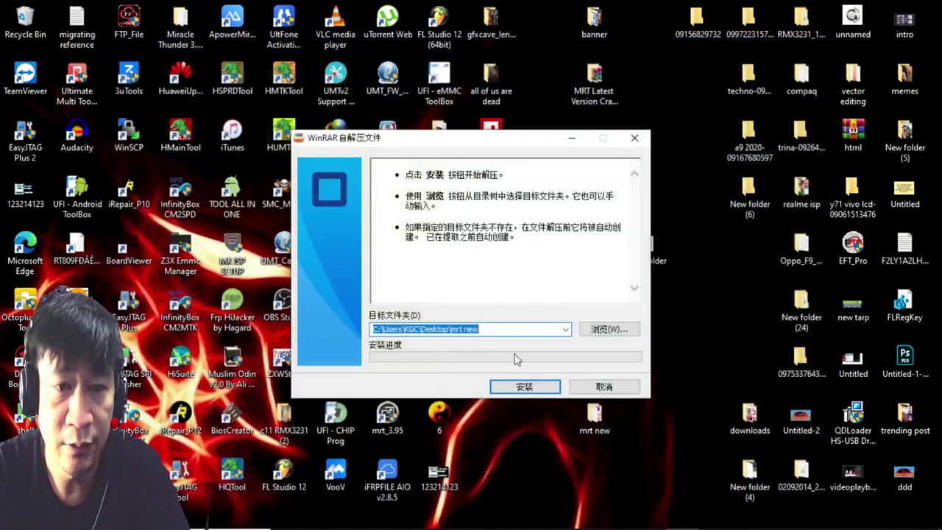
click(536, 391)
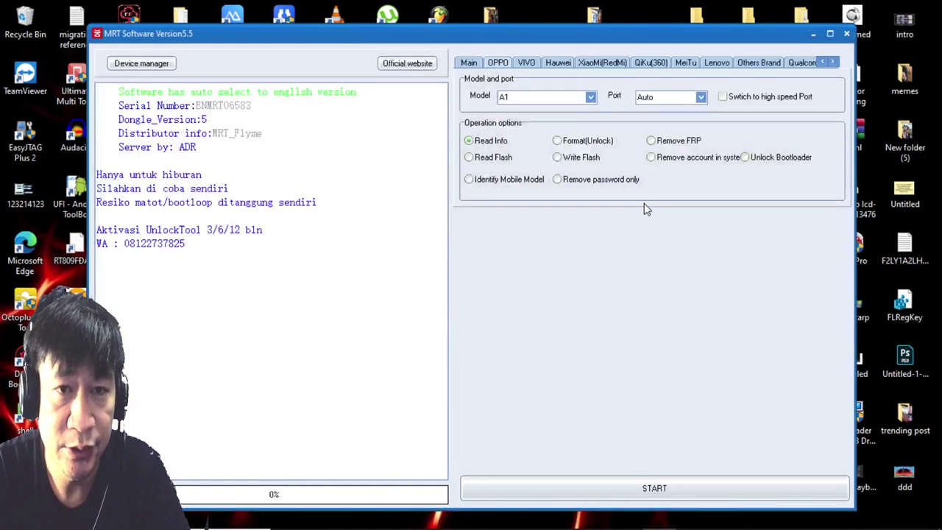
drag(491, 34, 451, 41)
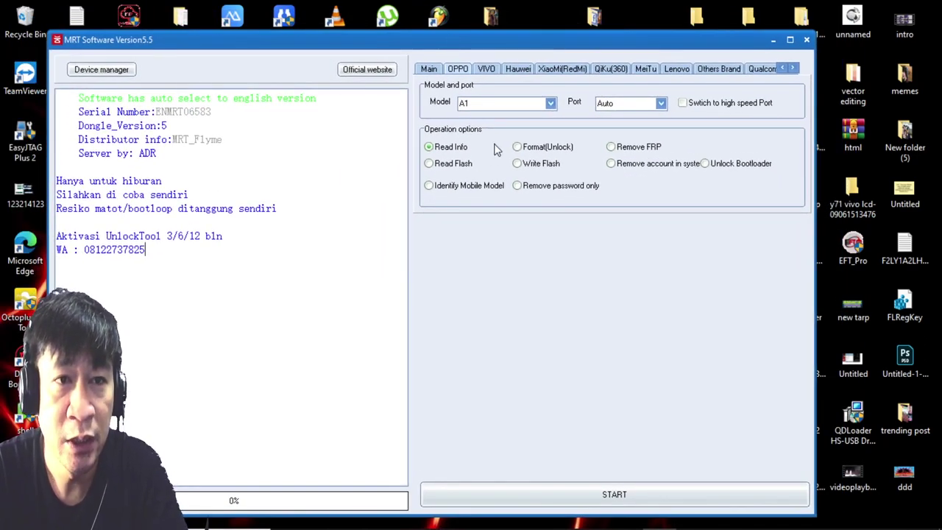
click(807, 42)
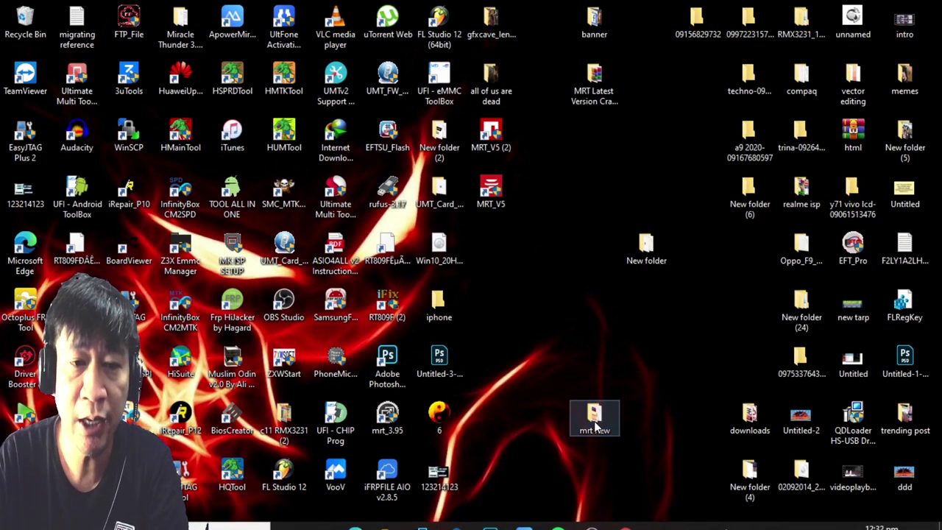
Try to run MRT_V5 from the "mrt new" folder, allowing it to make changes, and close the program.
double_click(595, 418)
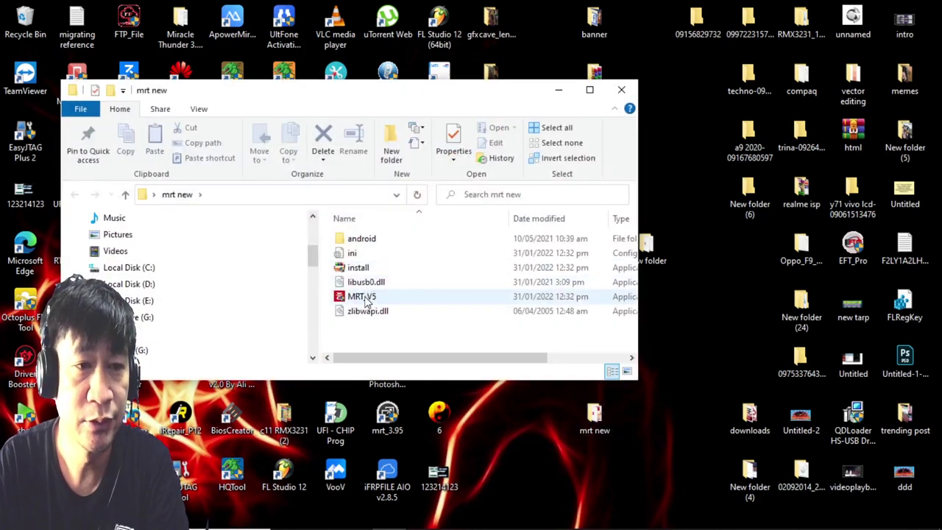
double_click(364, 299)
click(346, 384)
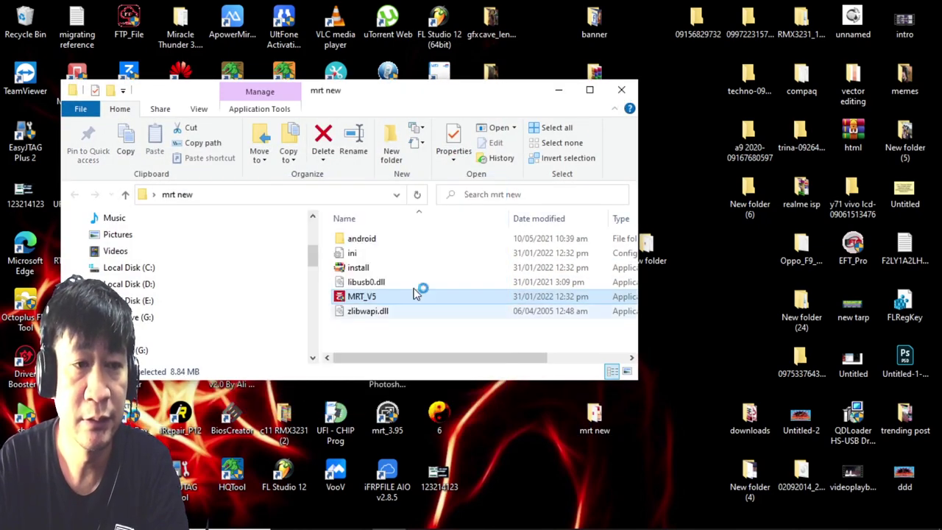
click(621, 89)
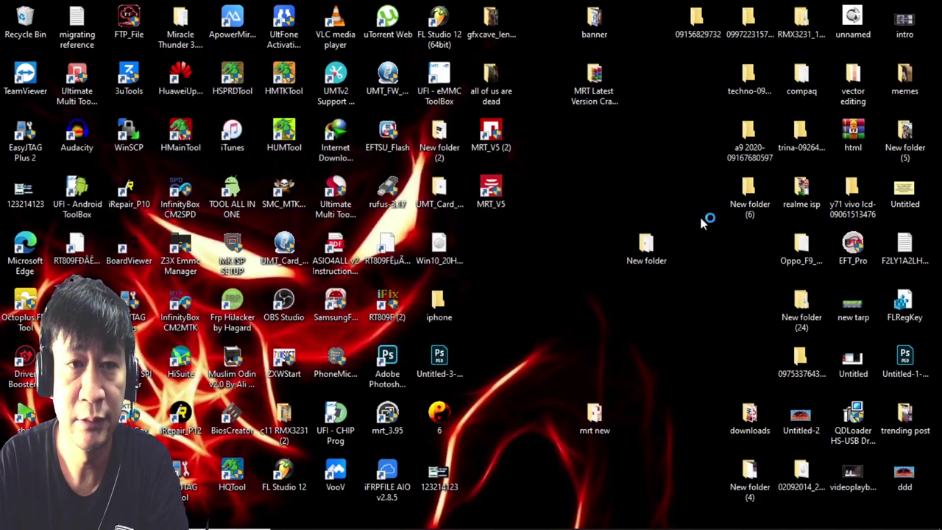
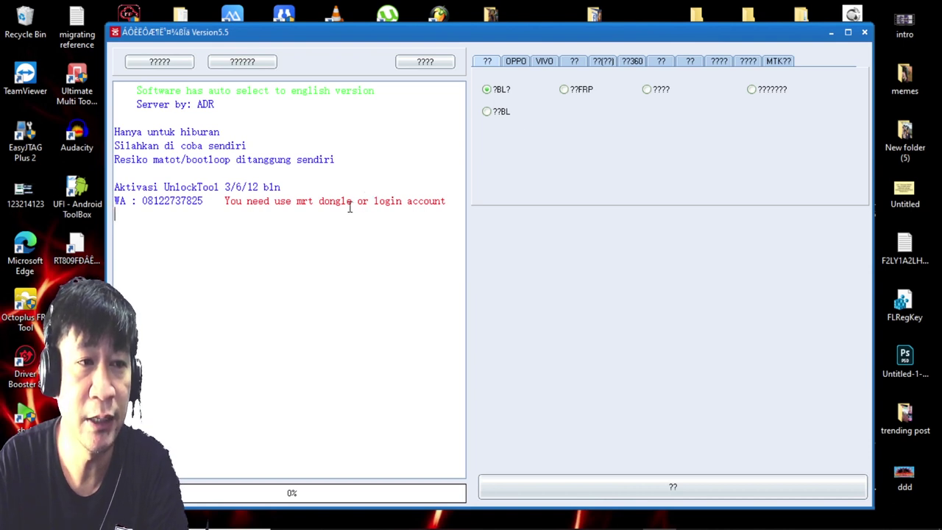
click(865, 33)
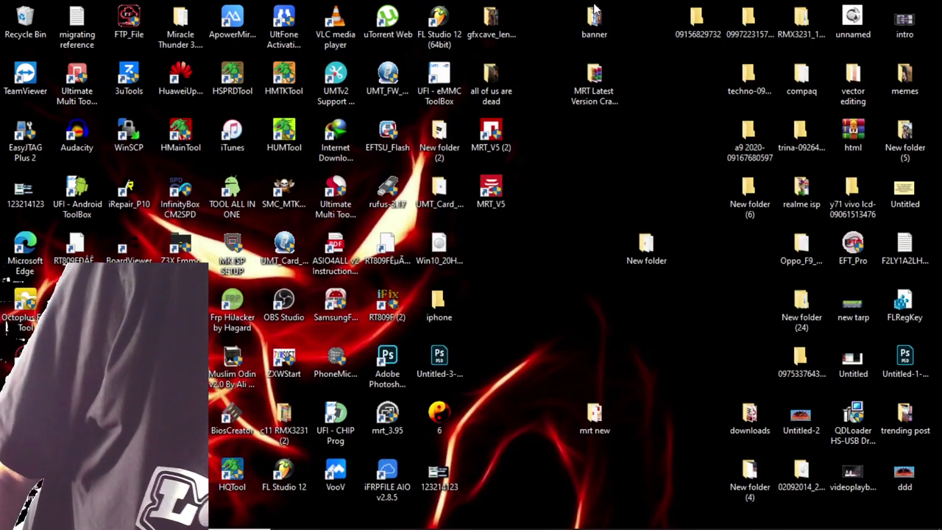
Launch MRT_V5 again from the "mrt new" folder, allow it to make changes, and close the folder window.
double_click(596, 412)
double_click(368, 282)
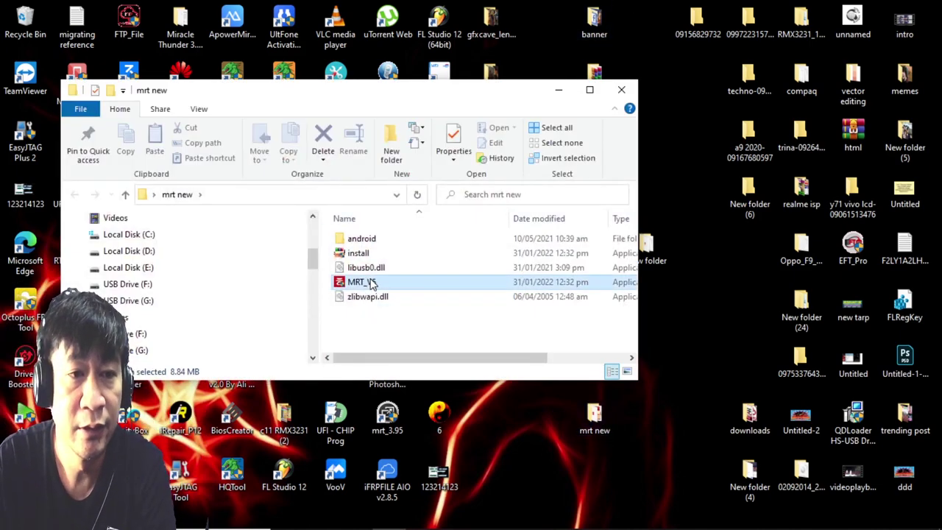
click(278, 385)
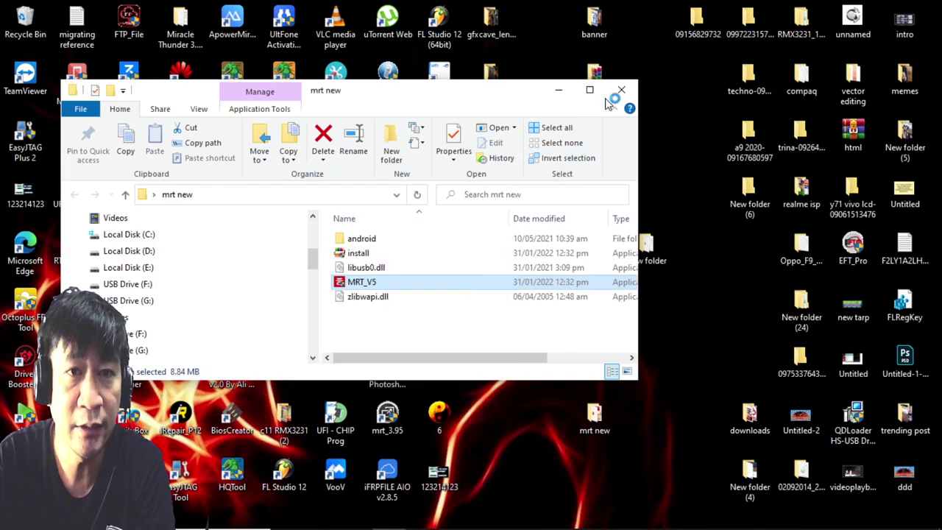
click(621, 89)
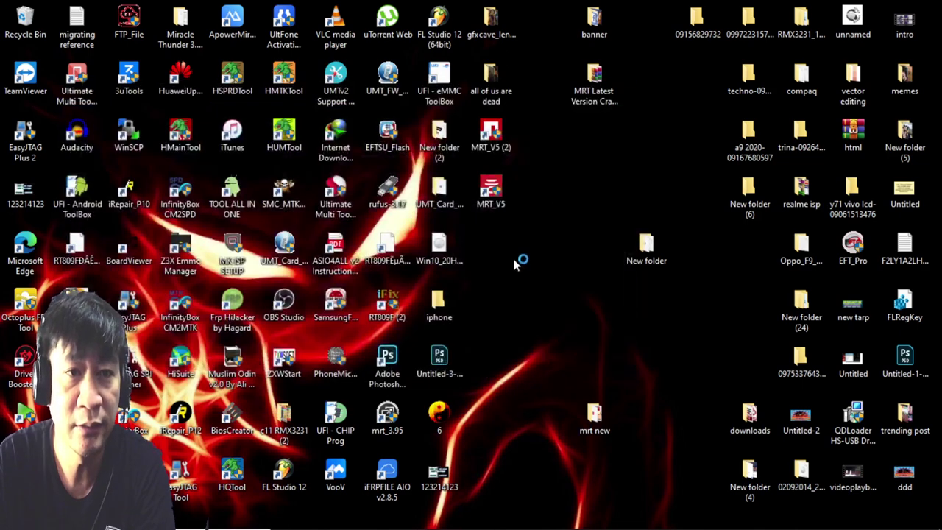
Refresh the desktop while MRT_V5 loads, and close the MRT Software window.
right_click(544, 235)
click(581, 275)
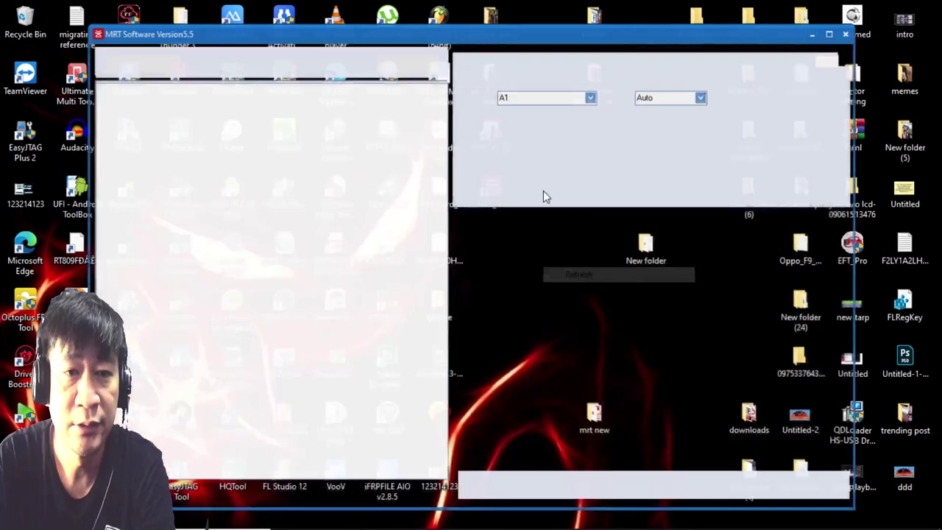
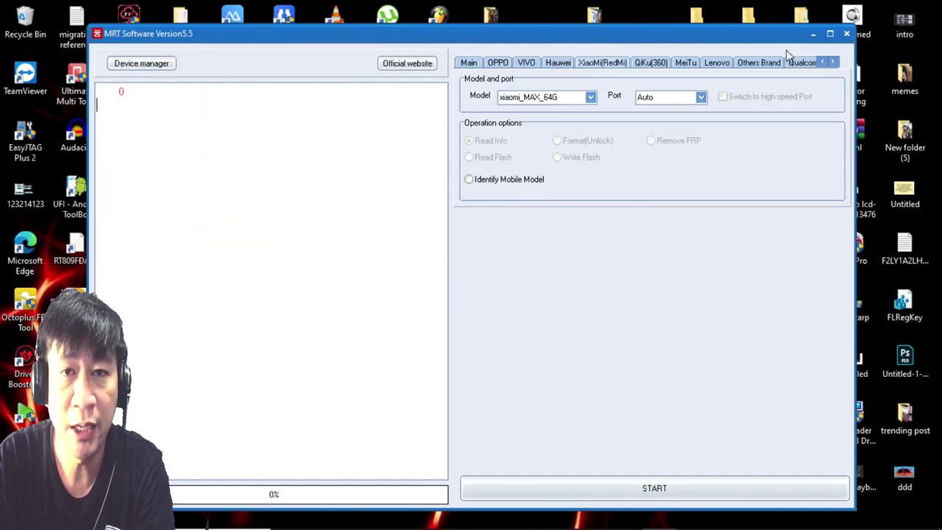
click(848, 33)
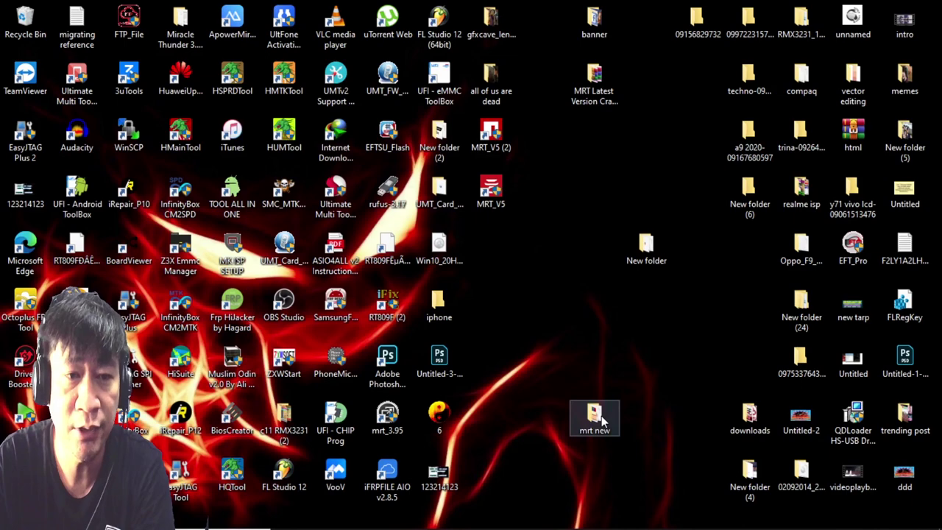
Open the file location of the desktop's mrt_3.95 shortcut, launch MRT_V5 from that mrt folder, and allow it to make changes.
right_click(395, 414)
click(442, 44)
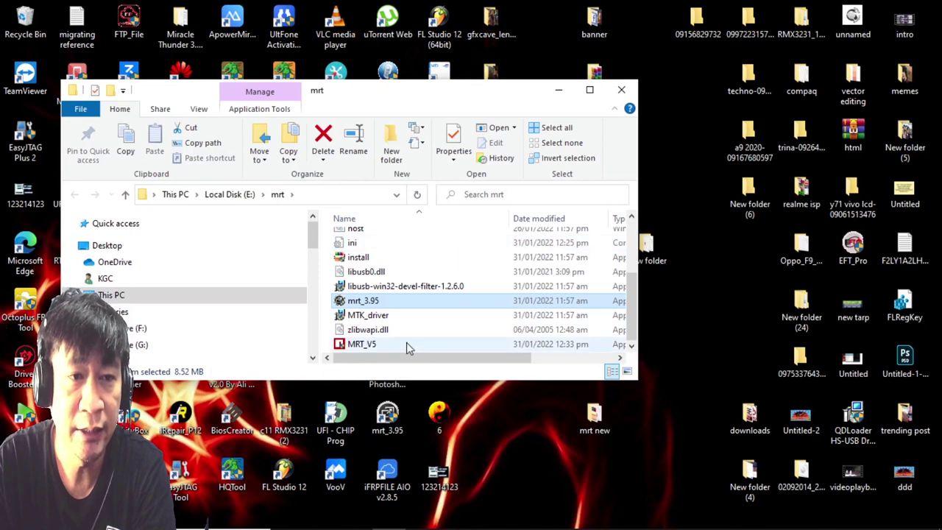
scroll(409, 335, up, 3)
scroll(411, 332, down, 2)
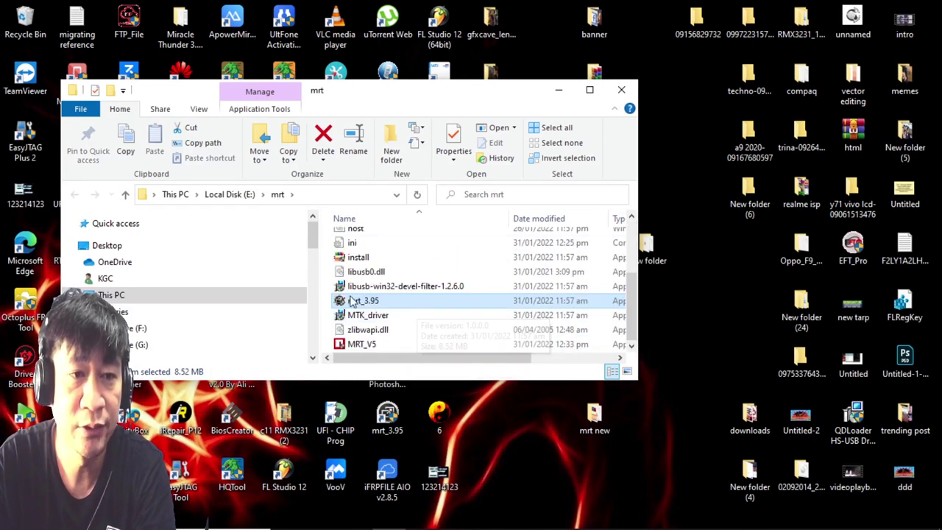
double_click(372, 344)
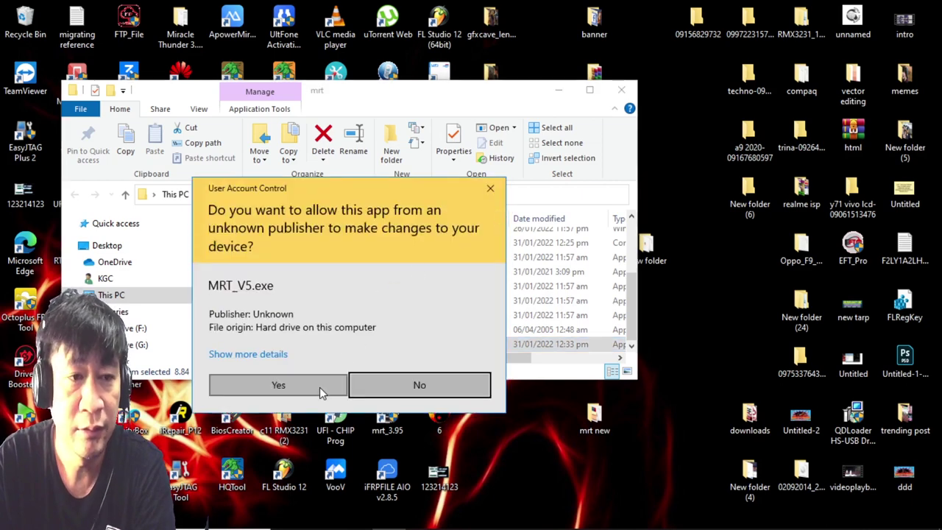
click(320, 387)
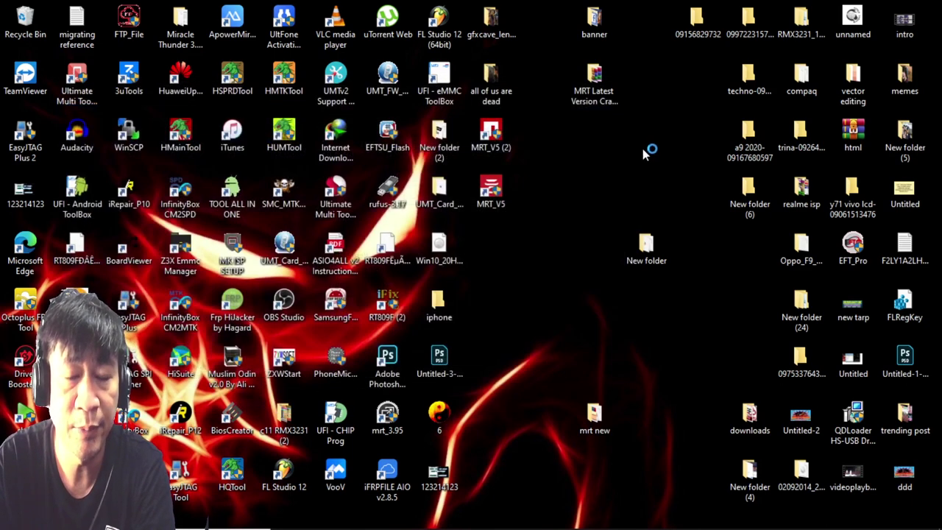
right_click(666, 84)
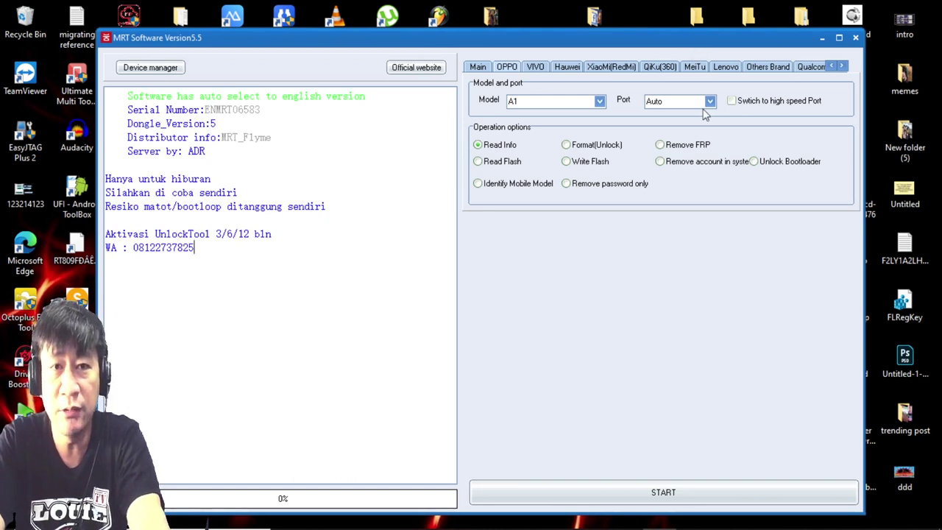
Examine the lists of supported phone models for OPPO and VIVO.
click(557, 101)
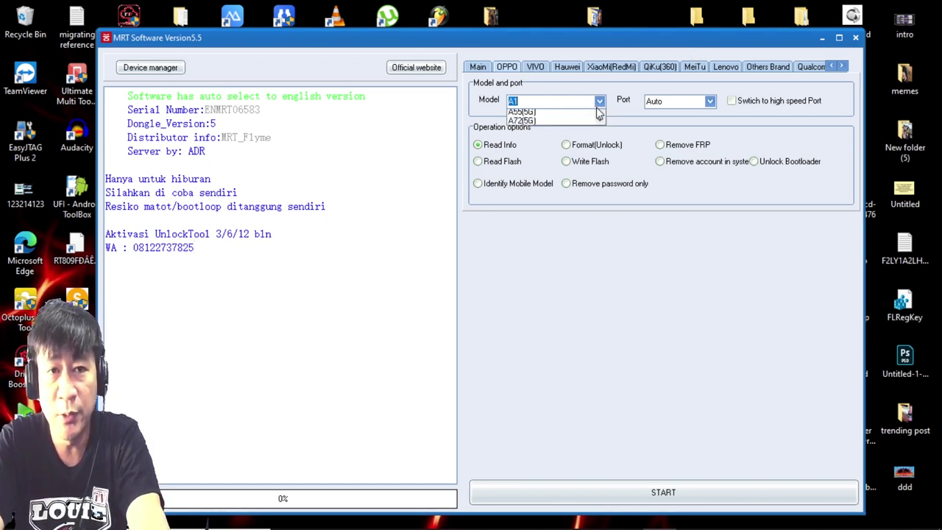
drag(600, 128, 611, 107)
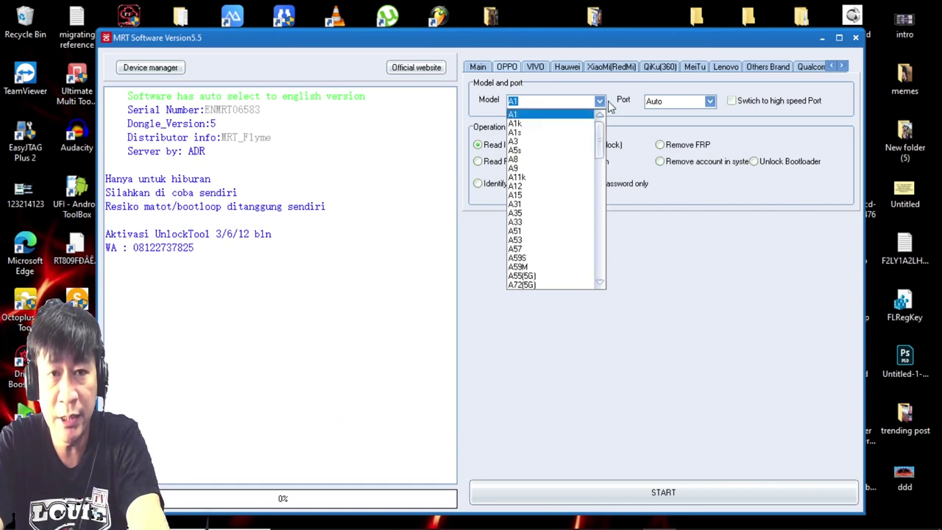
click(537, 67)
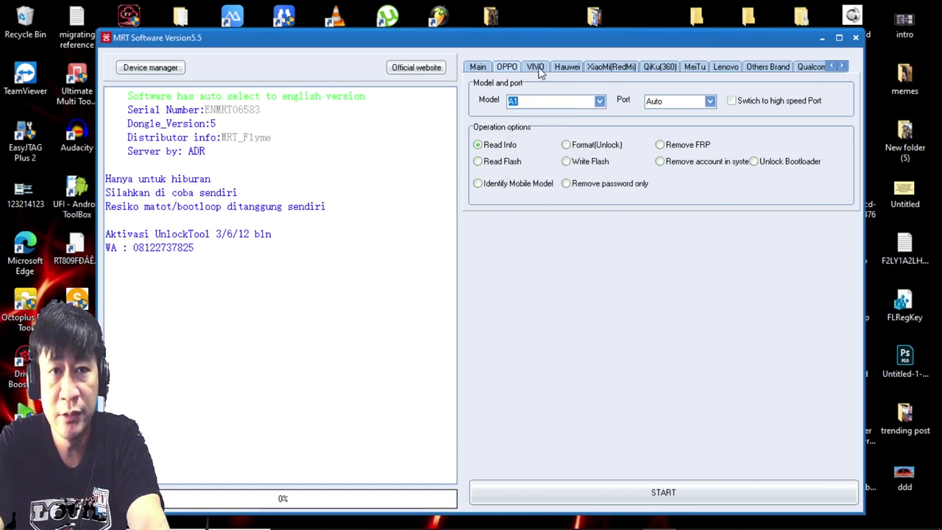
click(600, 100)
drag(604, 120, 631, 76)
click(707, 356)
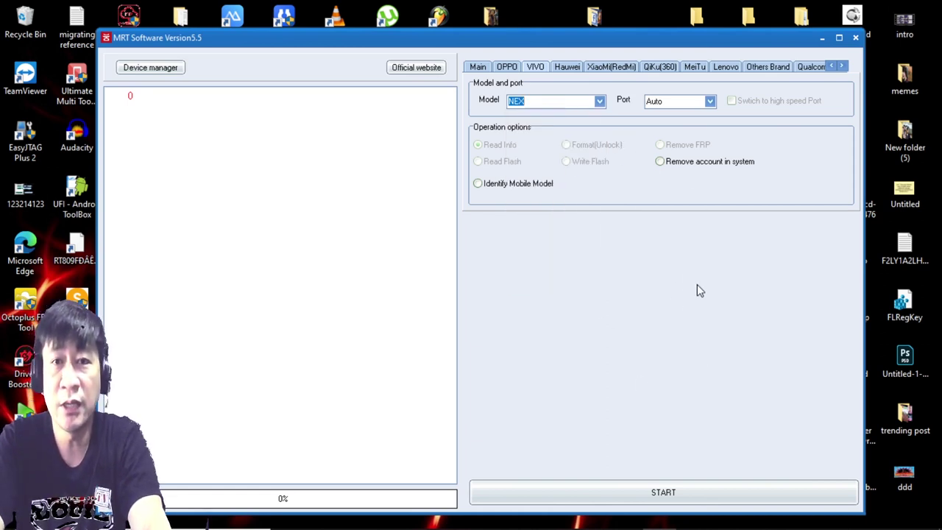